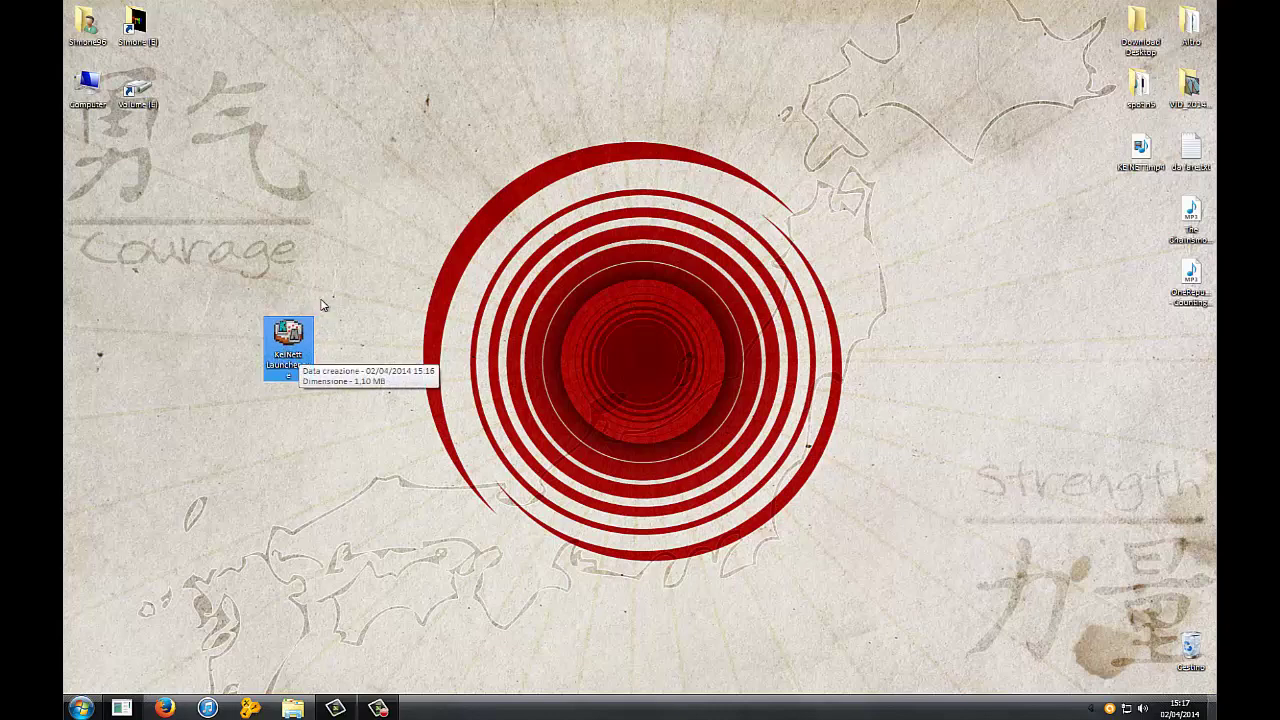
click(320, 318)
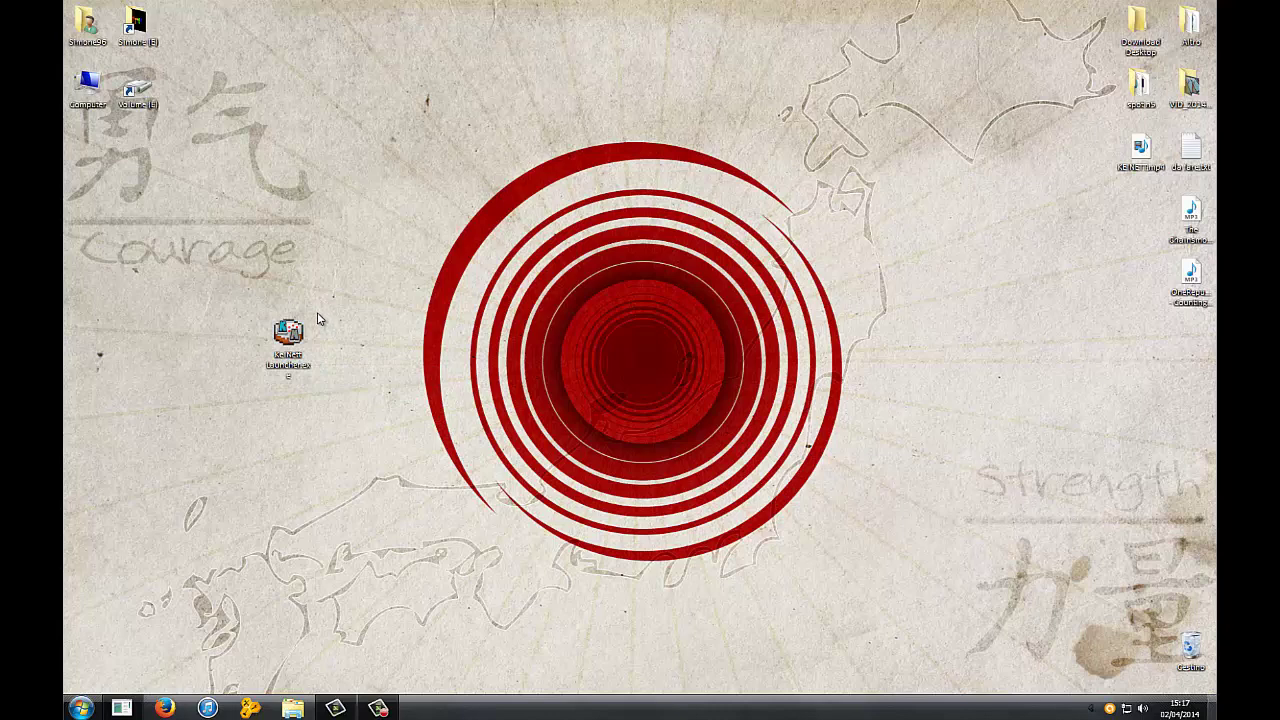
click(290, 345)
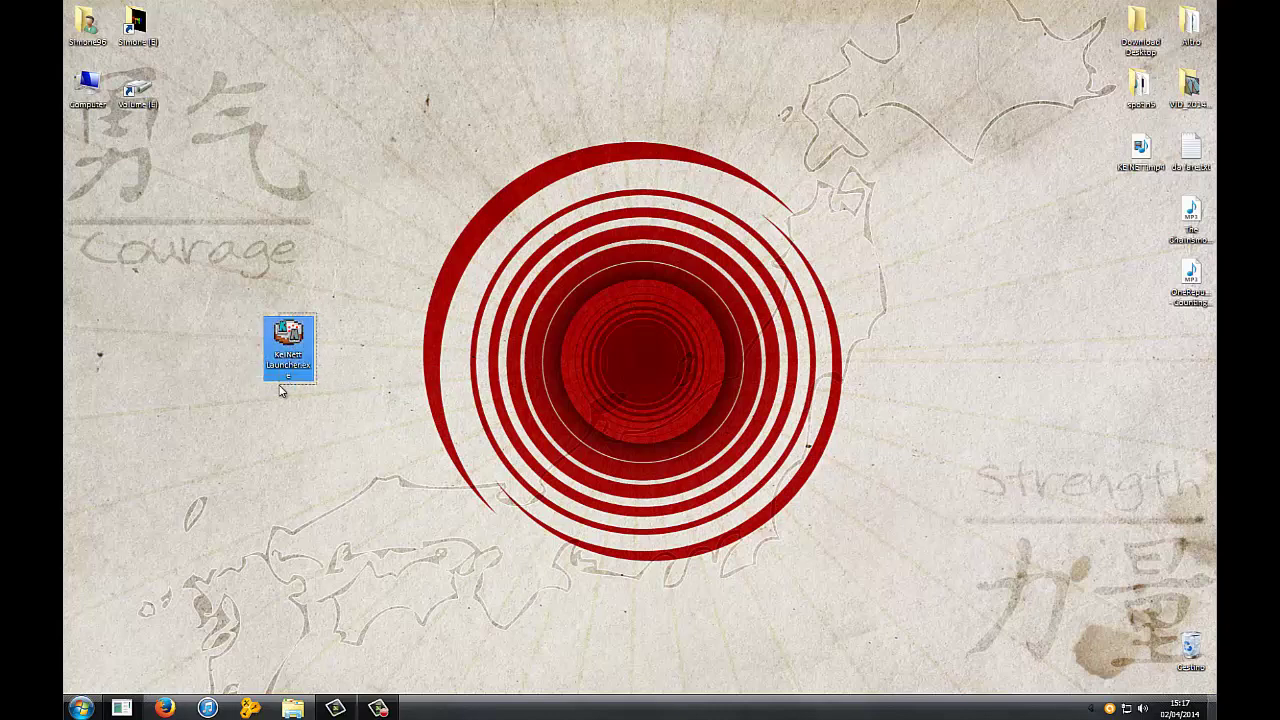
click(316, 322)
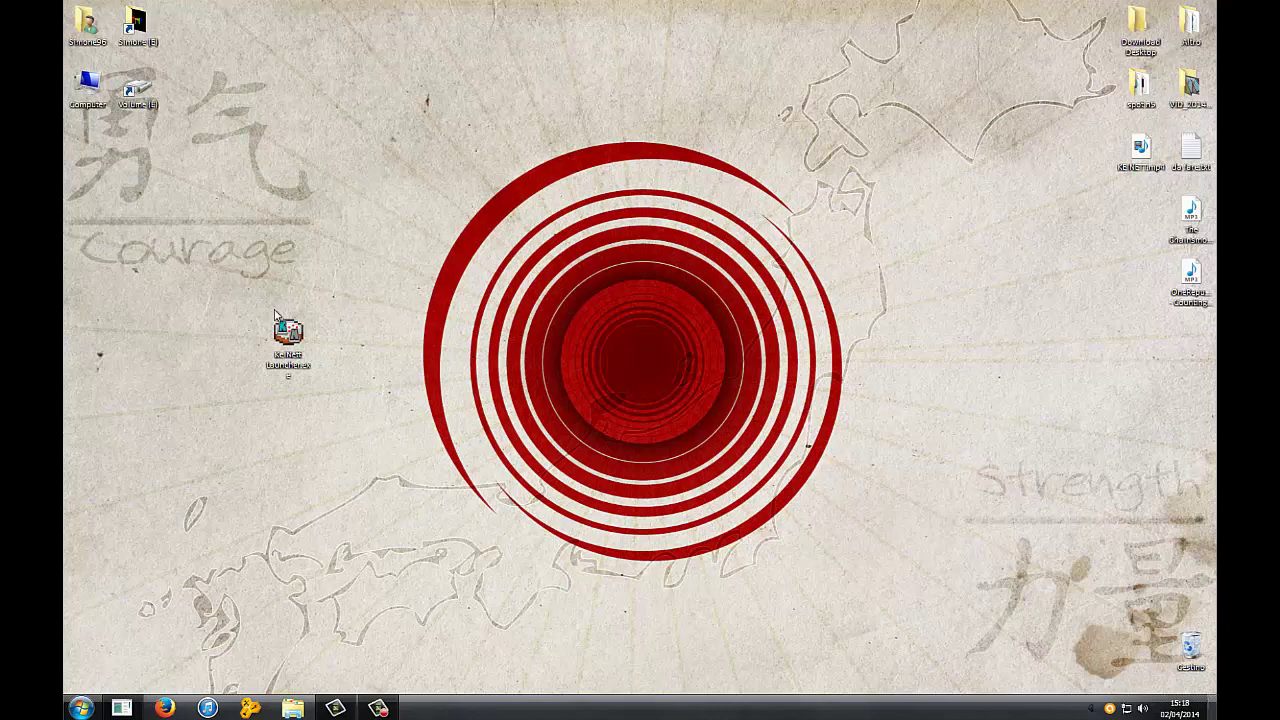
mouse_move(337, 304)
mouse_down()
mouse_move(211, 423)
mouse_move(331, 301)
mouse_up()
click(289, 338)
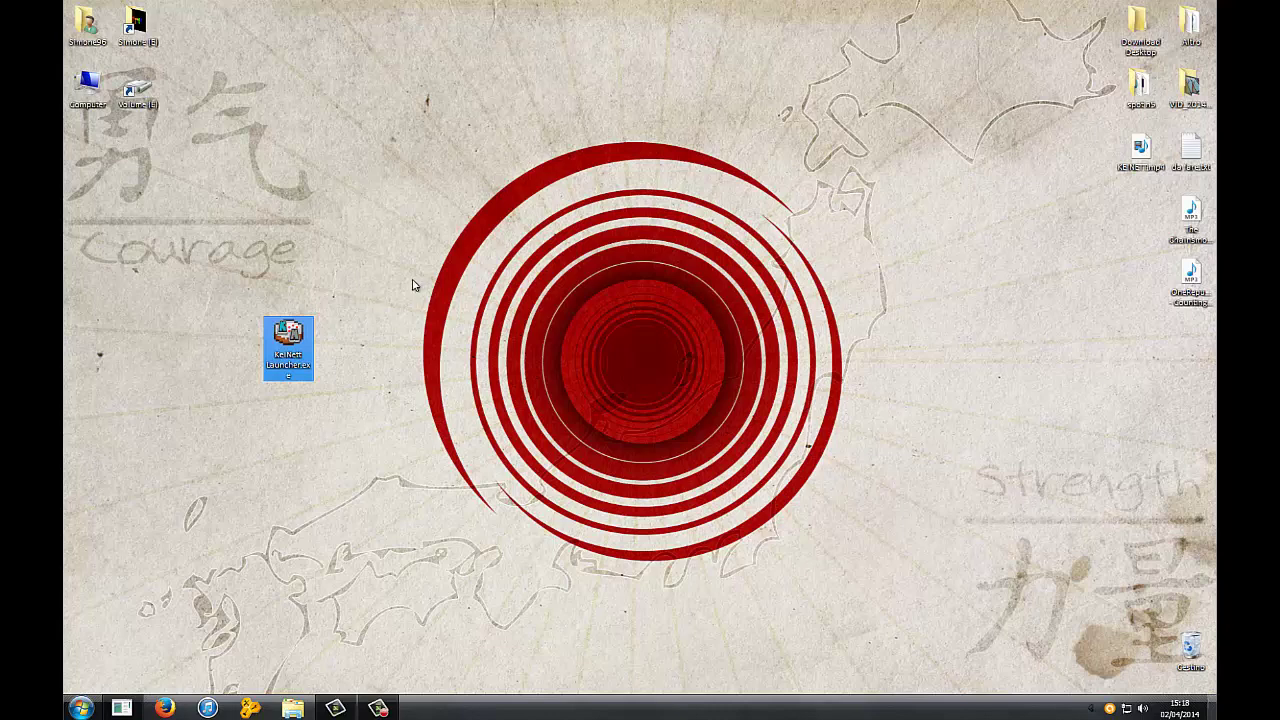
Step: Open the Minecraft folder on Volume (E:) and run KeiNett Launcher.exe from it
right_click(292, 706)
click(238, 597)
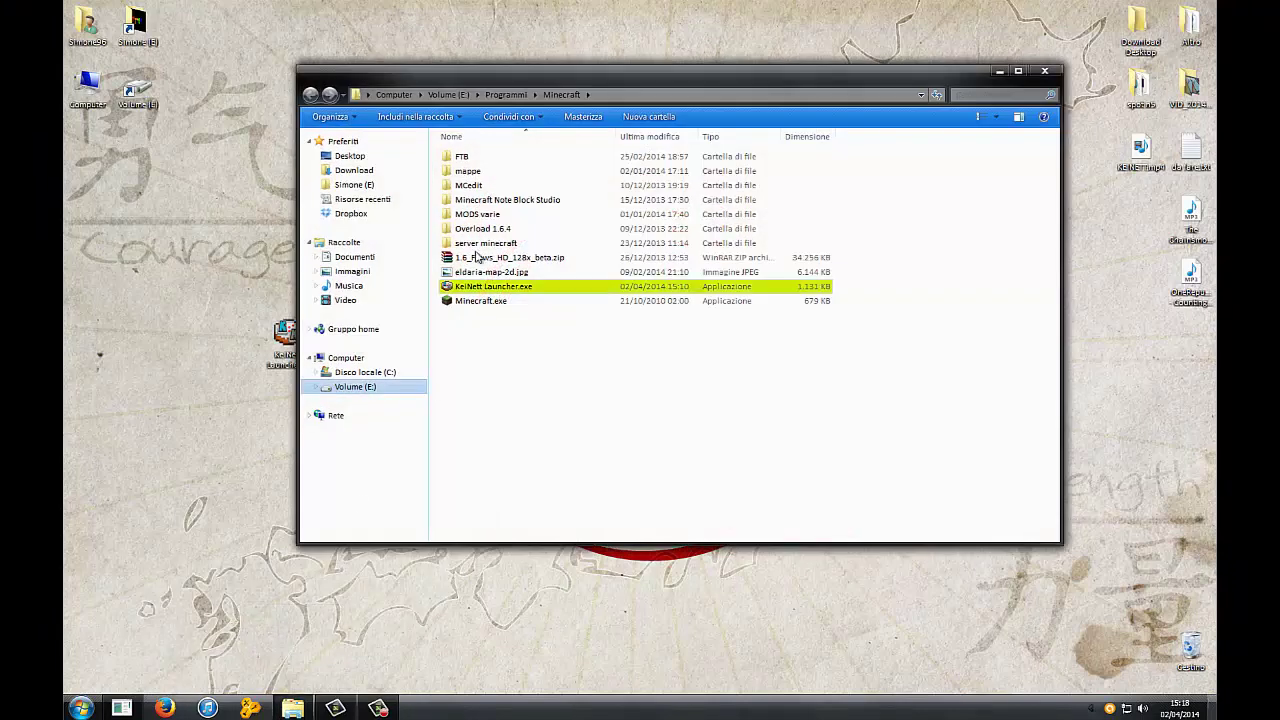
drag(514, 62, 500, 66)
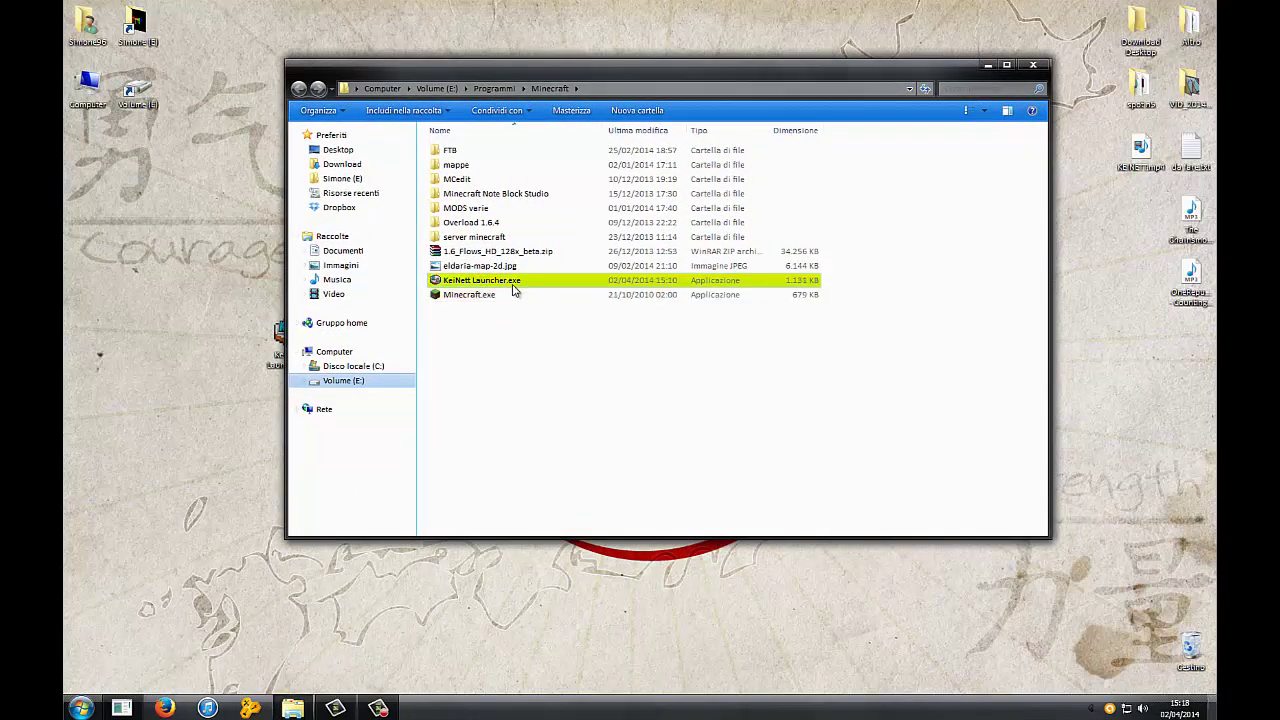
double_click(483, 280)
click(698, 366)
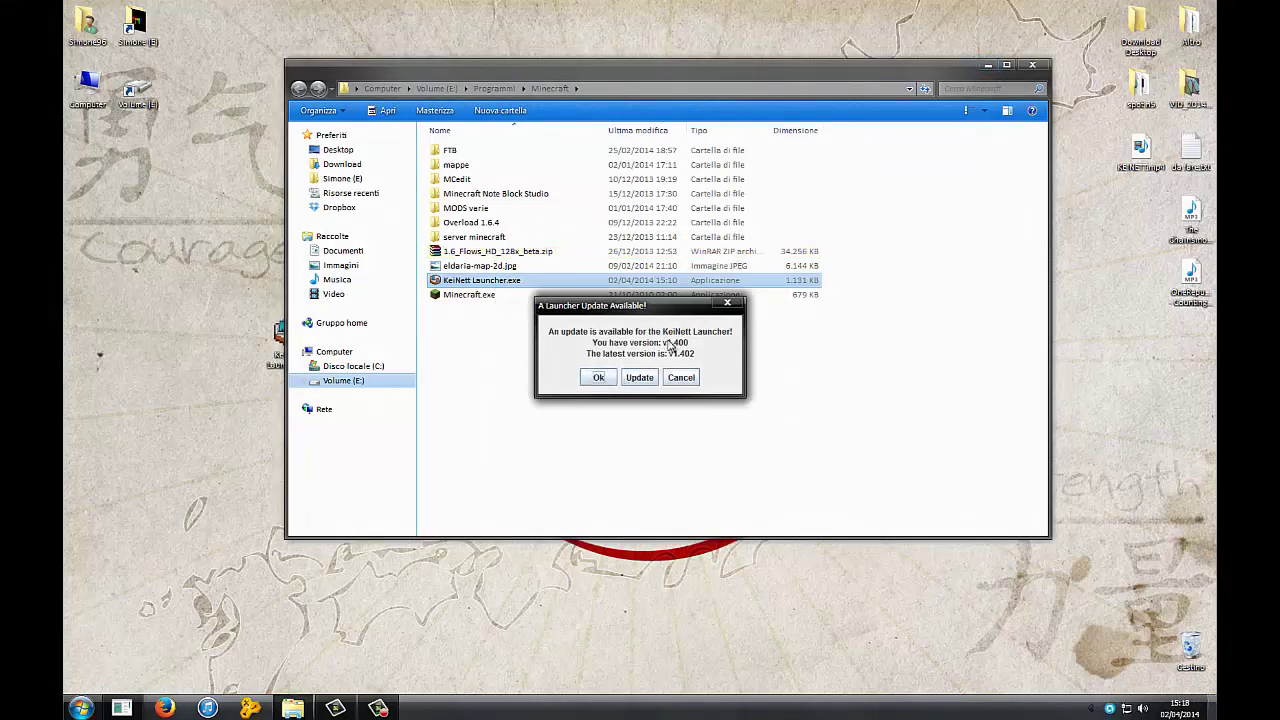
Step: Dismiss the launcher update notice without updating and minimize the Minecraft folder window
drag(658, 310, 645, 315)
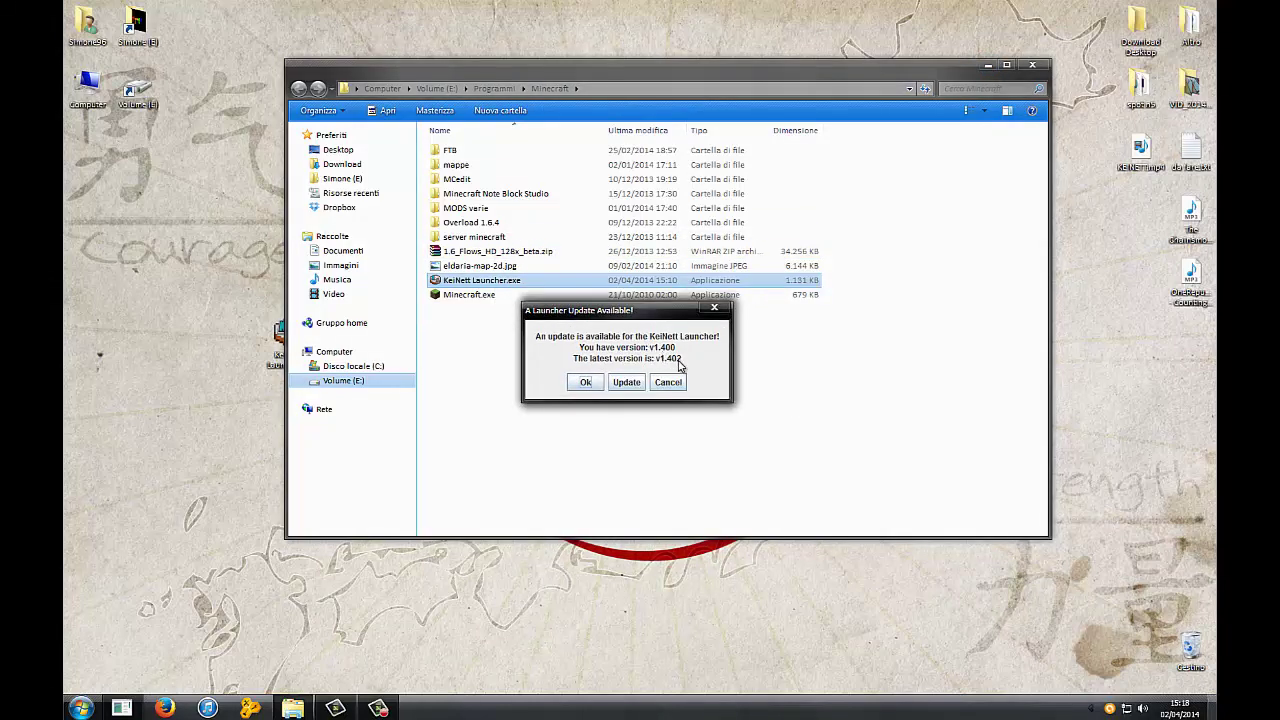
click(583, 383)
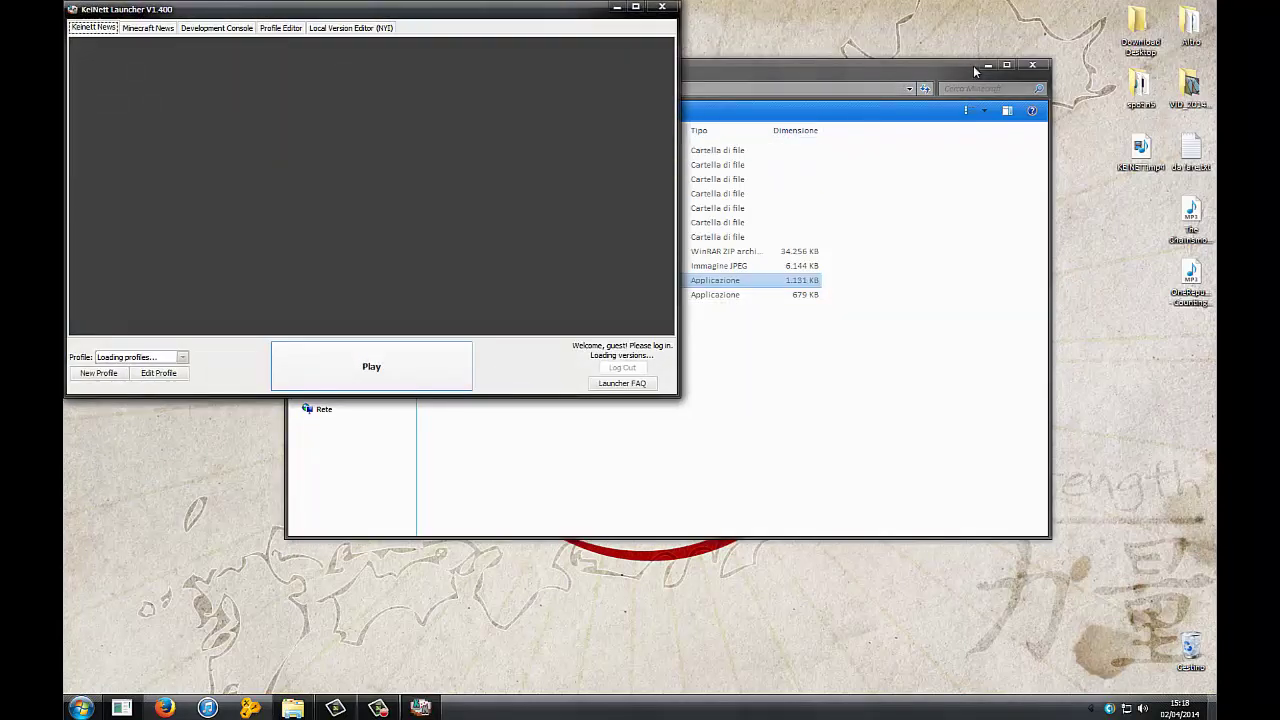
click(988, 65)
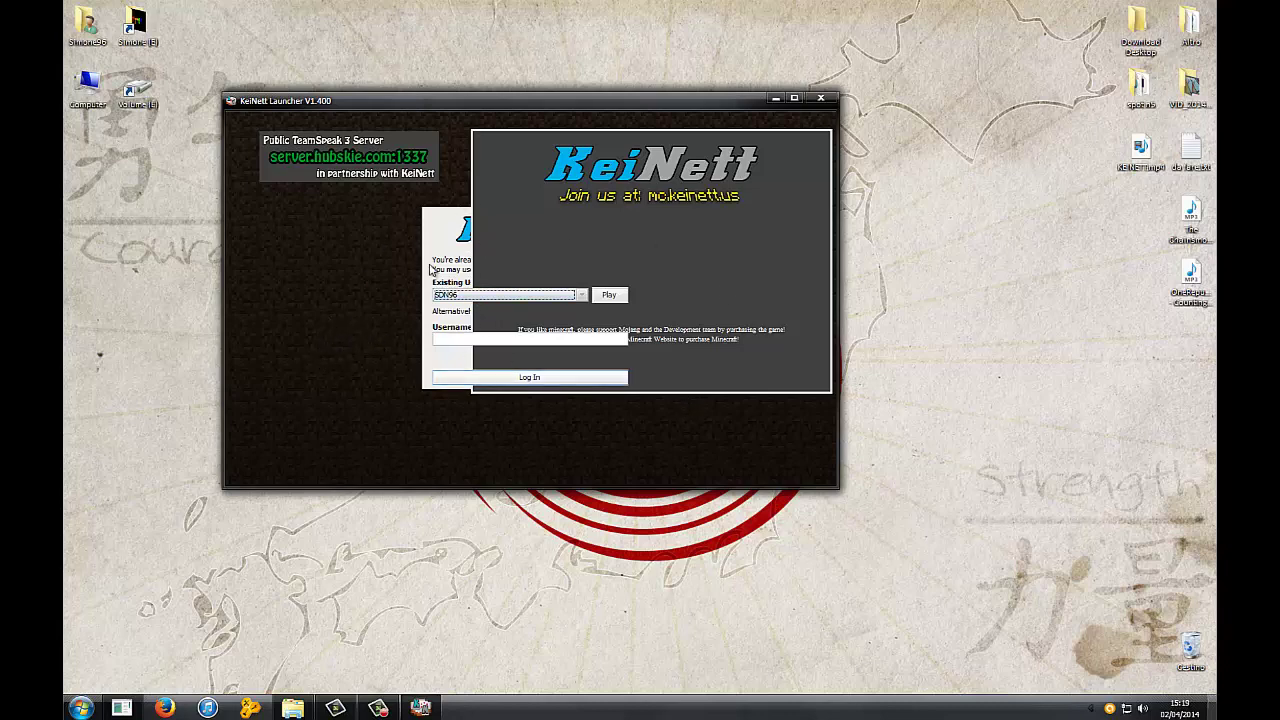
Step: Enter the launcher with the existing user account and move its window nearer the centre of the desktop
click(461, 338)
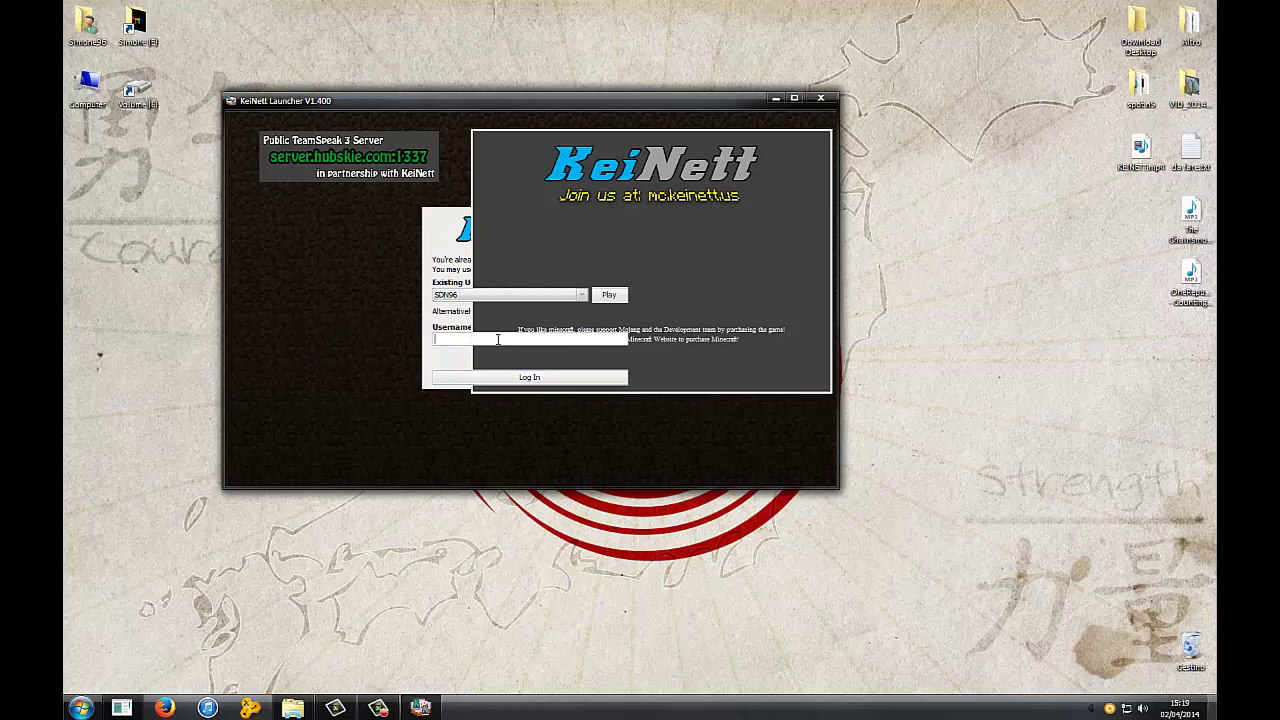
click(609, 294)
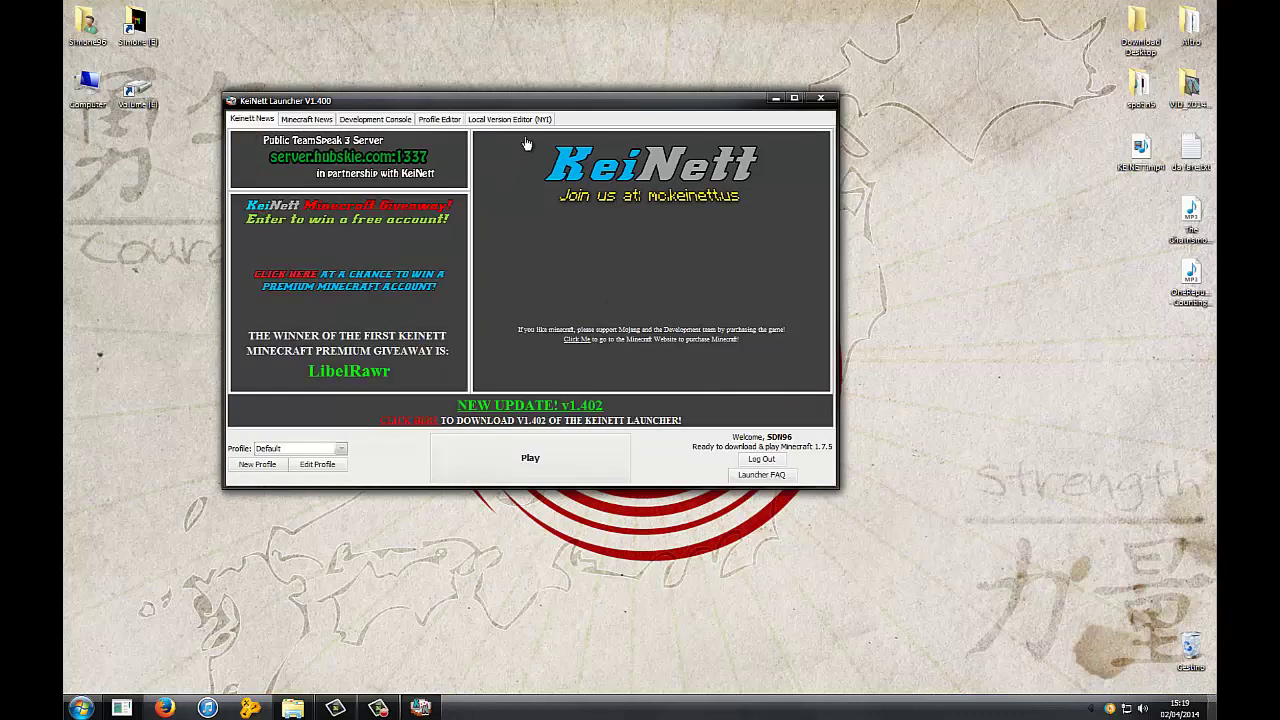
drag(528, 105, 609, 113)
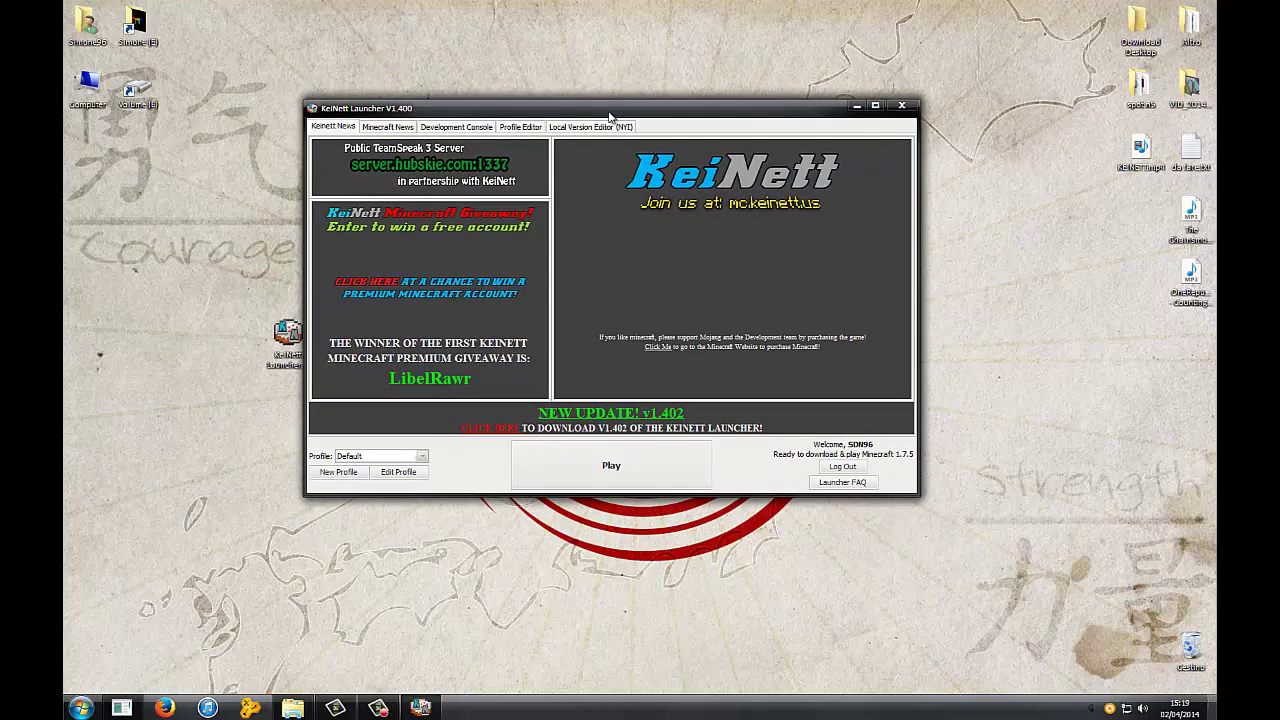
mouse_move(509, 113)
mouse_down()
mouse_move(536, 94)
mouse_move(528, 122)
mouse_up()
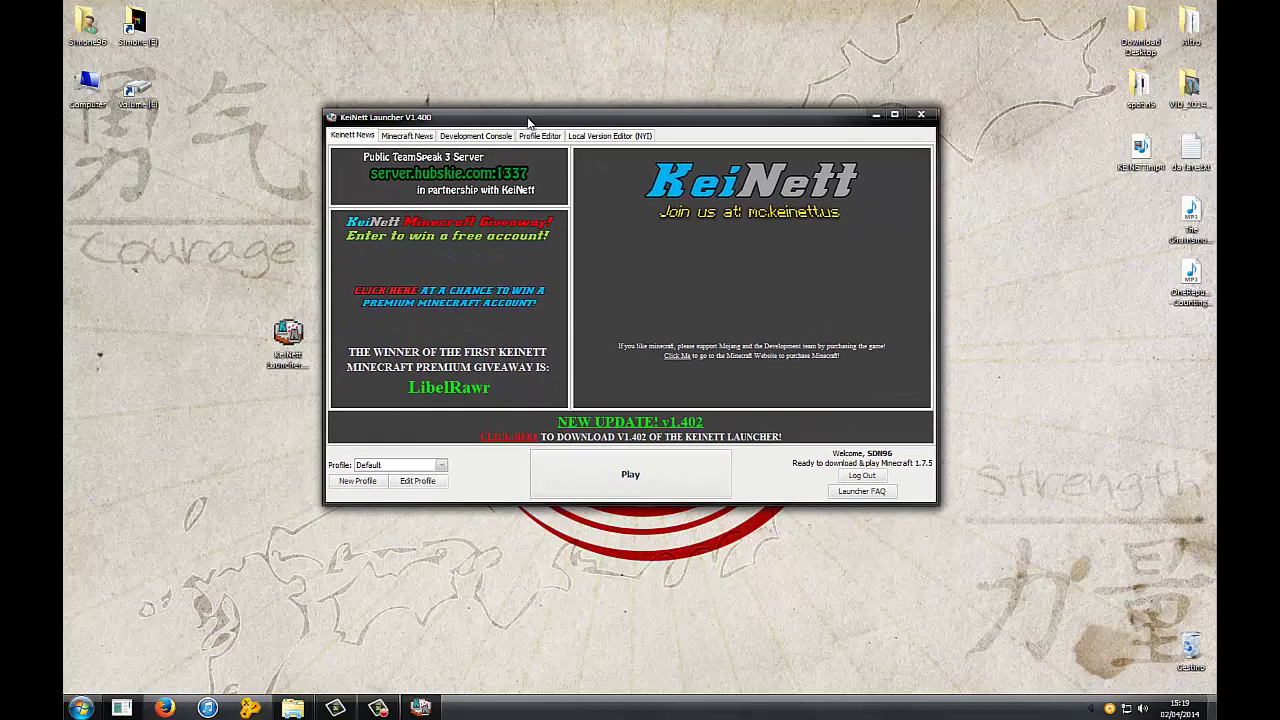
click(439, 466)
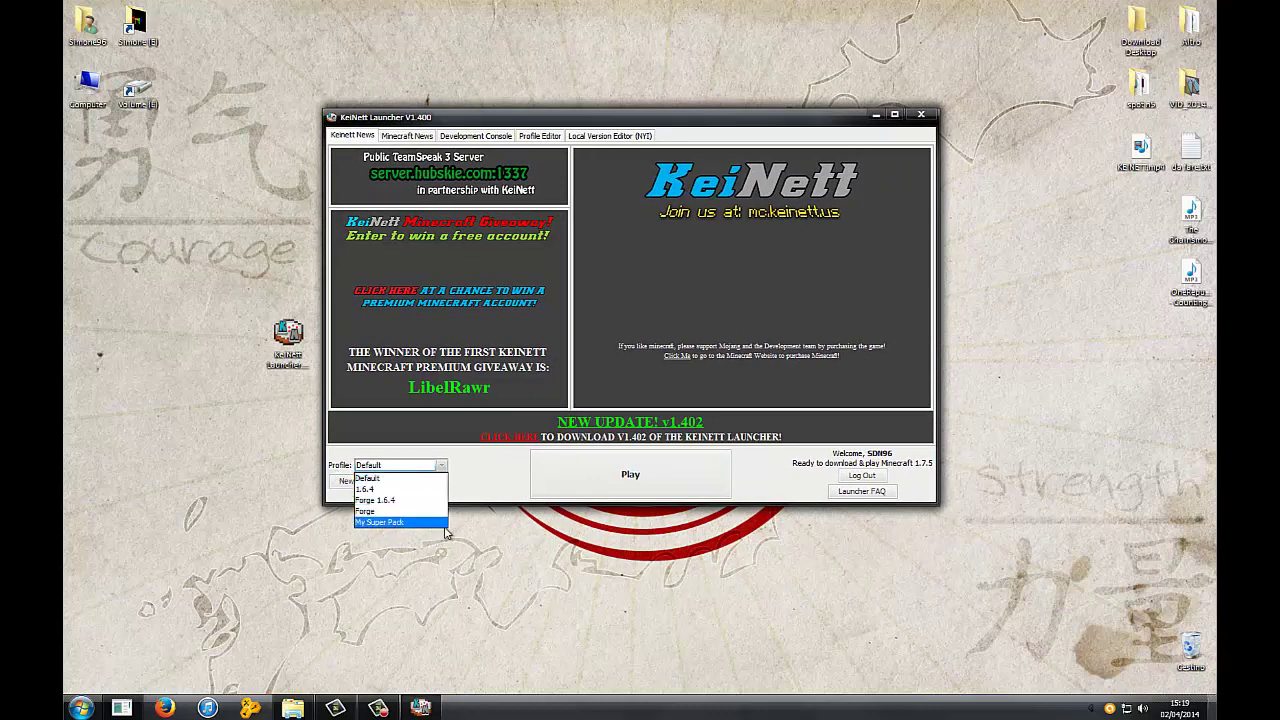
click(474, 478)
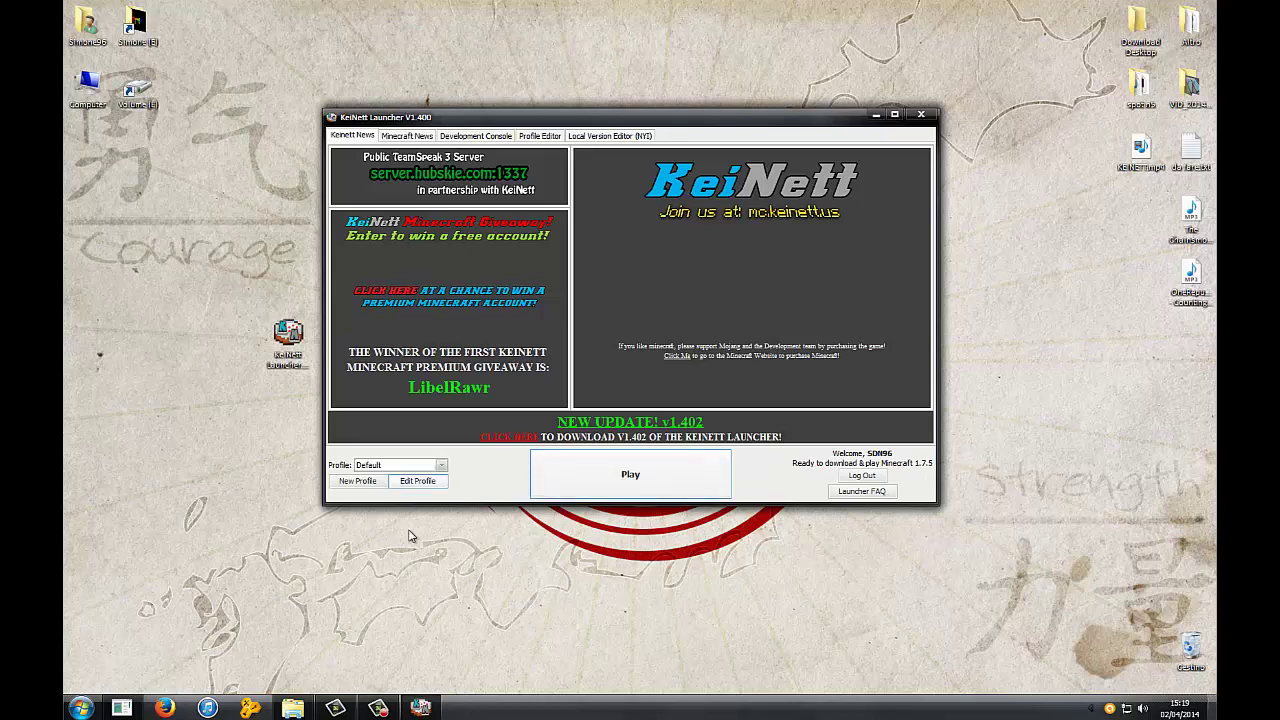
Step: Create and save a new launcher profile named "si" that uses version release 1.5.2
click(357, 481)
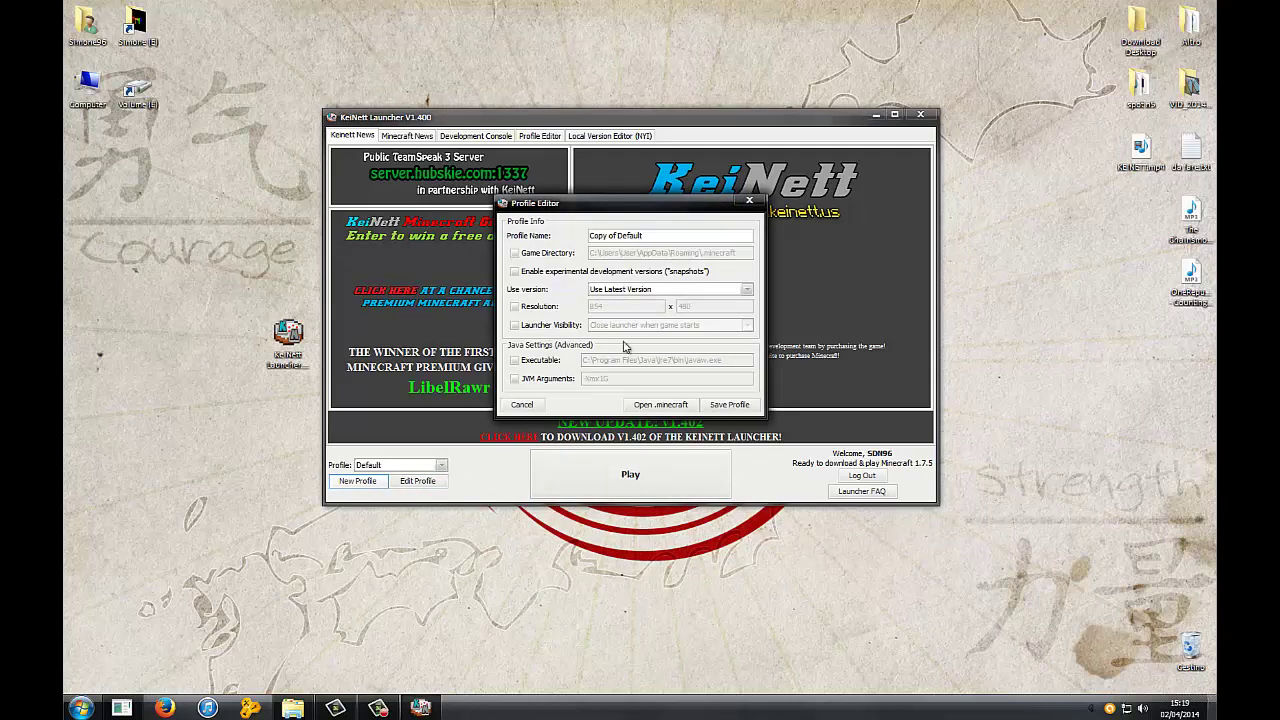
double_click(630, 235)
drag(586, 235, 550, 241)
text(si)
click(747, 289)
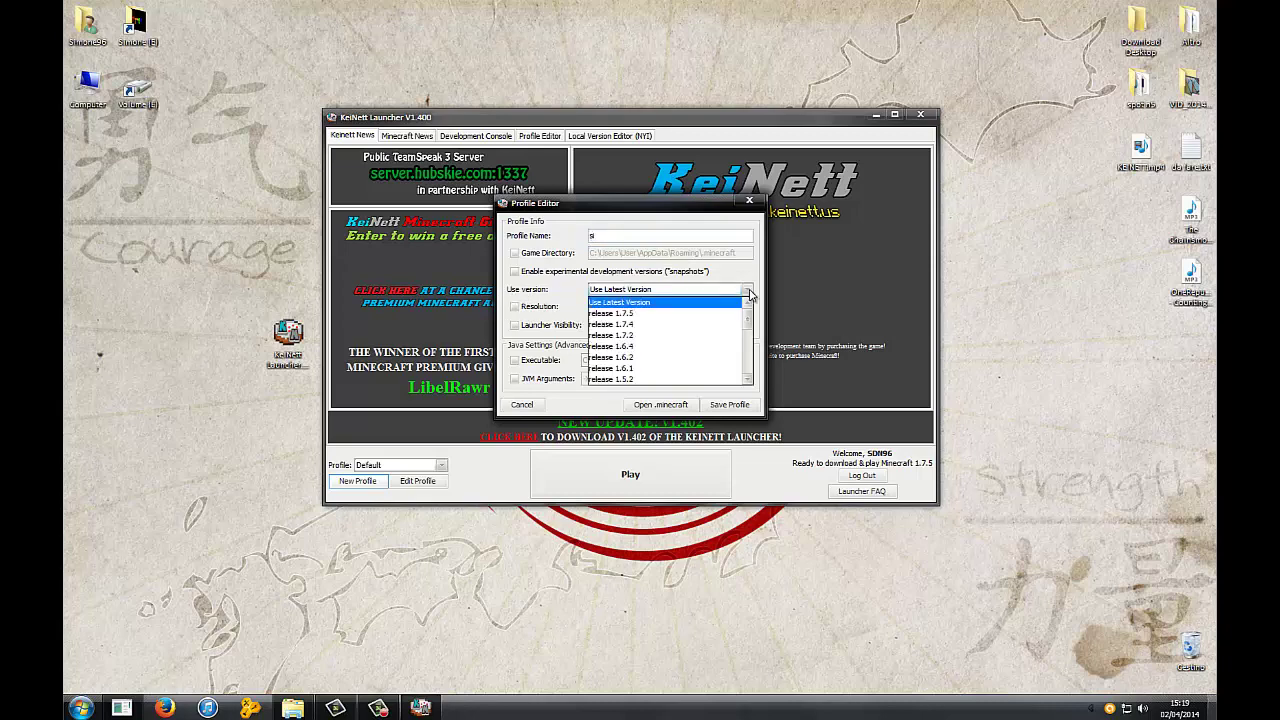
scroll(695, 350, down, 2)
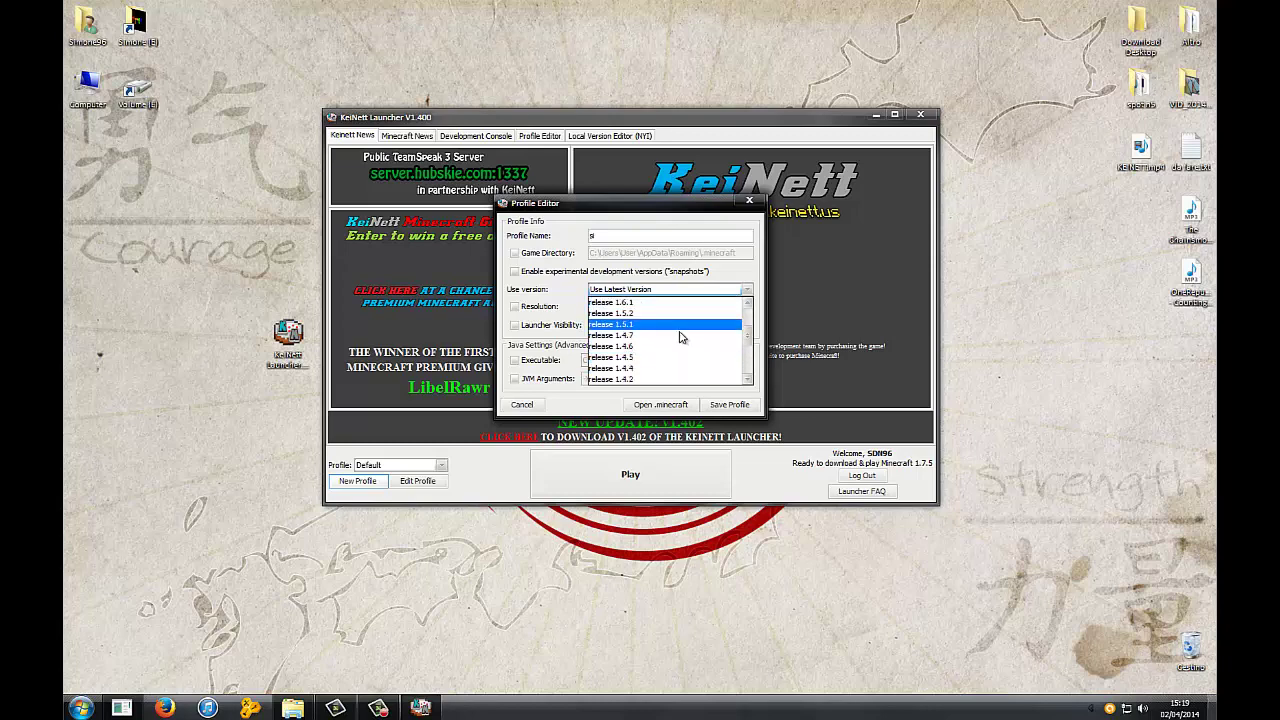
click(645, 314)
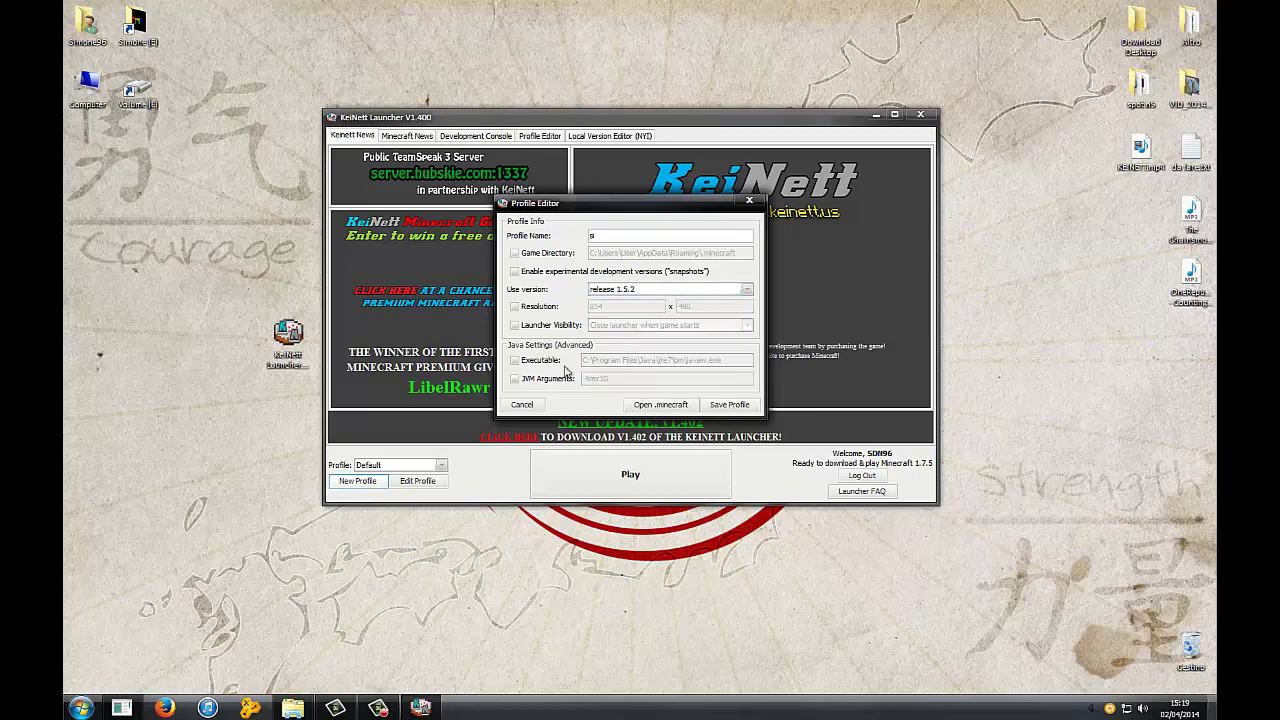
click(733, 406)
Step: Switch the launcher to the "si" profile and continue with the existing user account
click(420, 466)
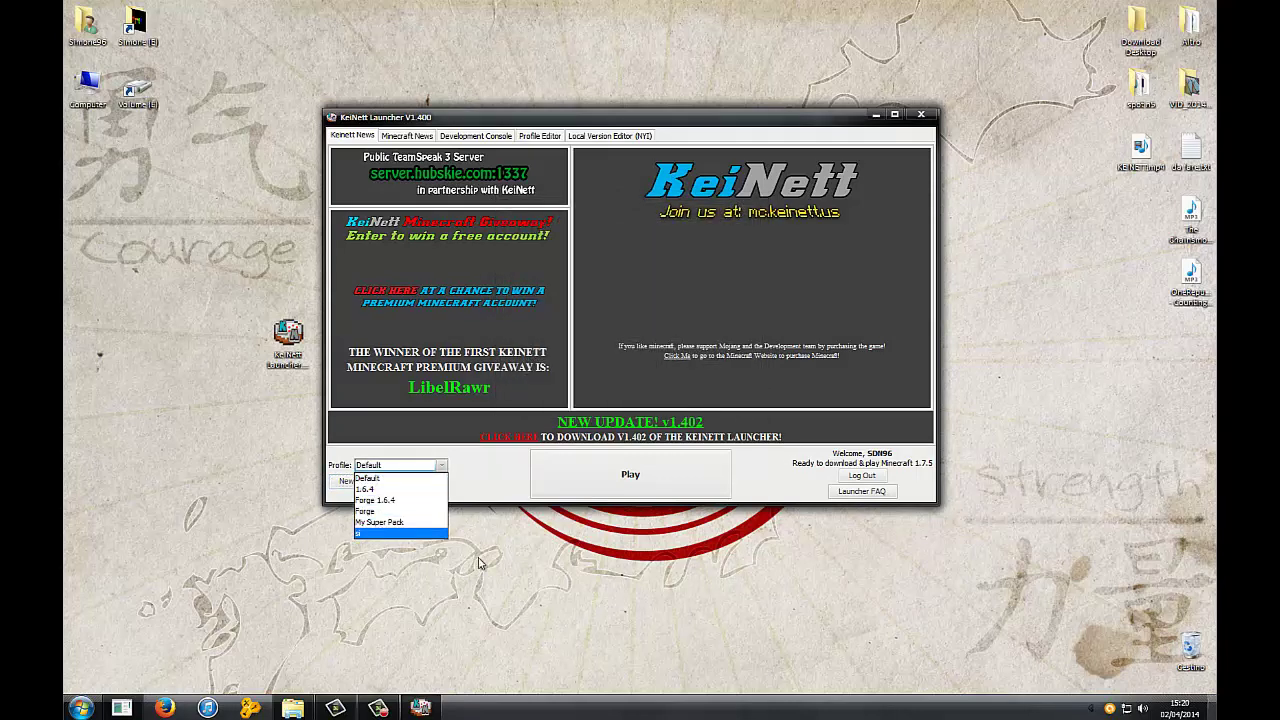
click(374, 534)
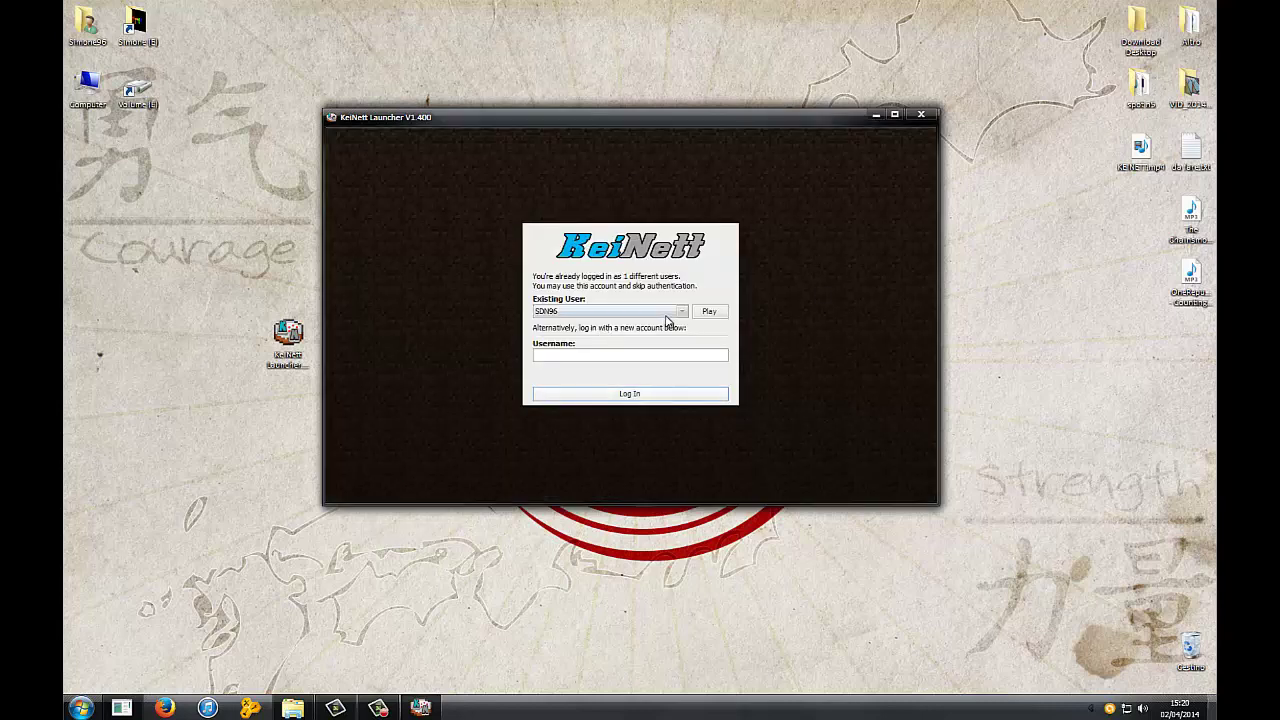
click(708, 312)
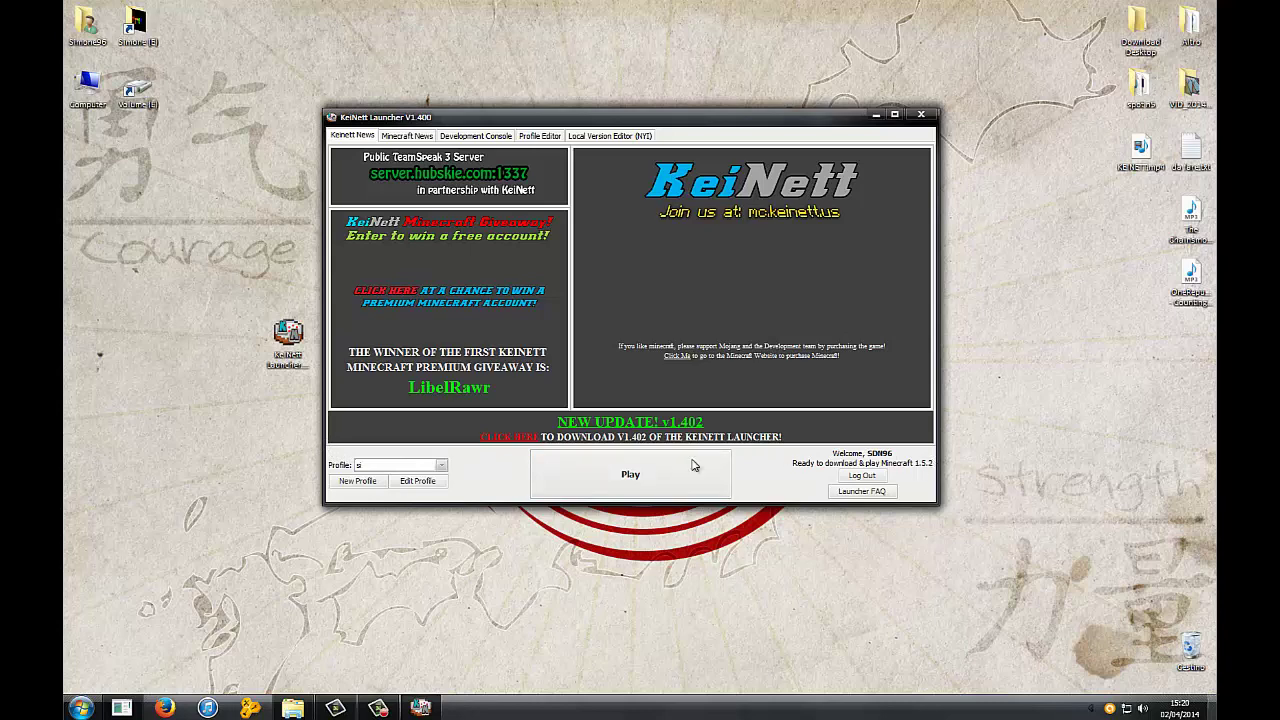
Step: Launch Minecraft 1.7.5 from the Default profile with the existing user account and maximize the game window
click(440, 466)
click(405, 490)
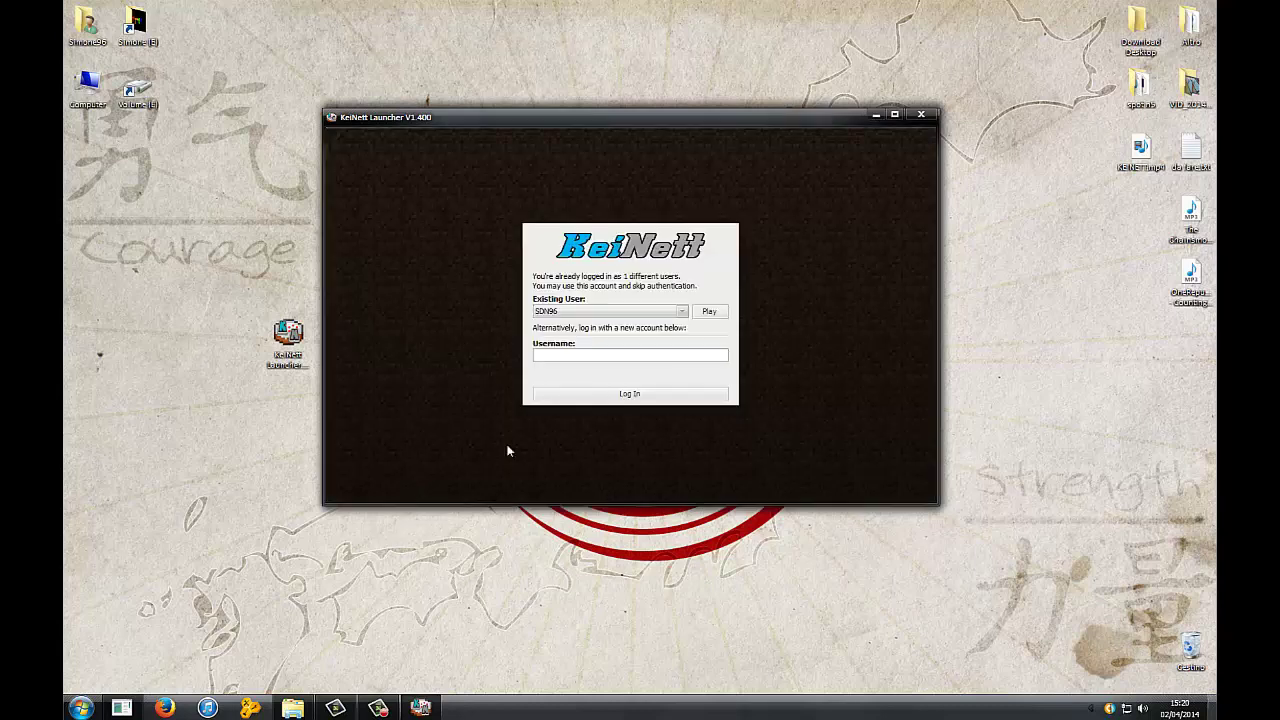
click(710, 312)
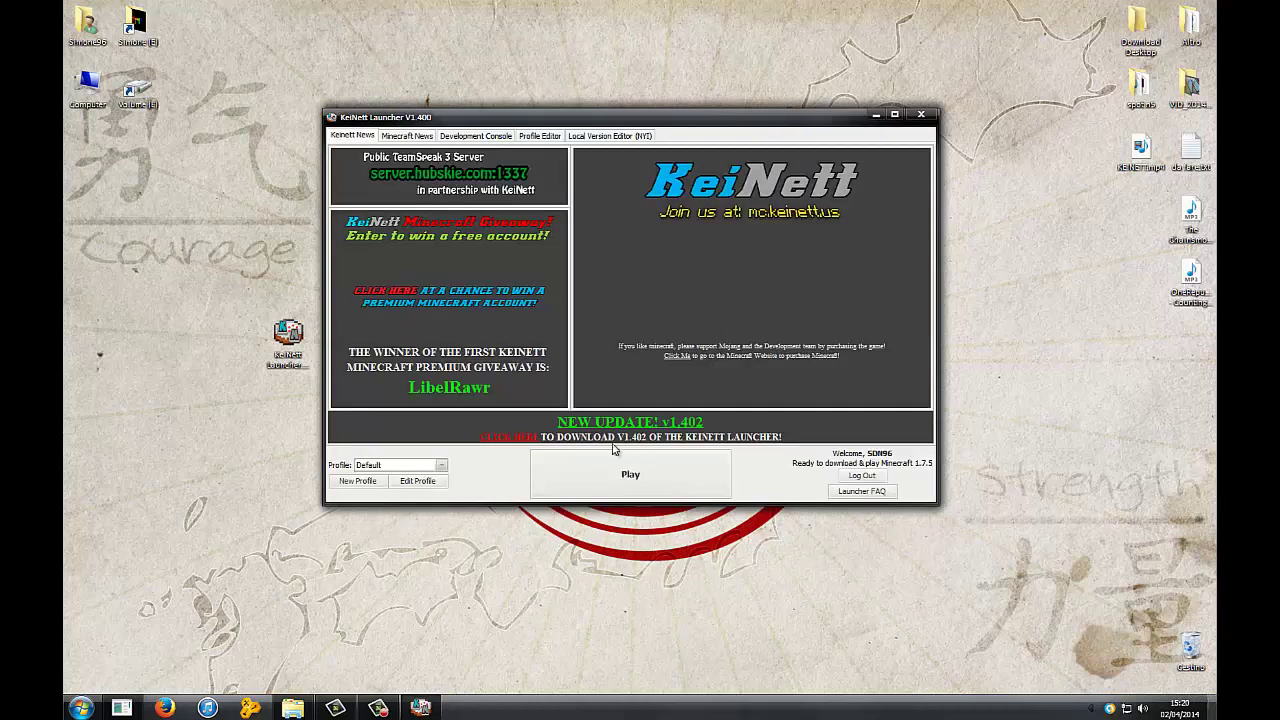
click(645, 487)
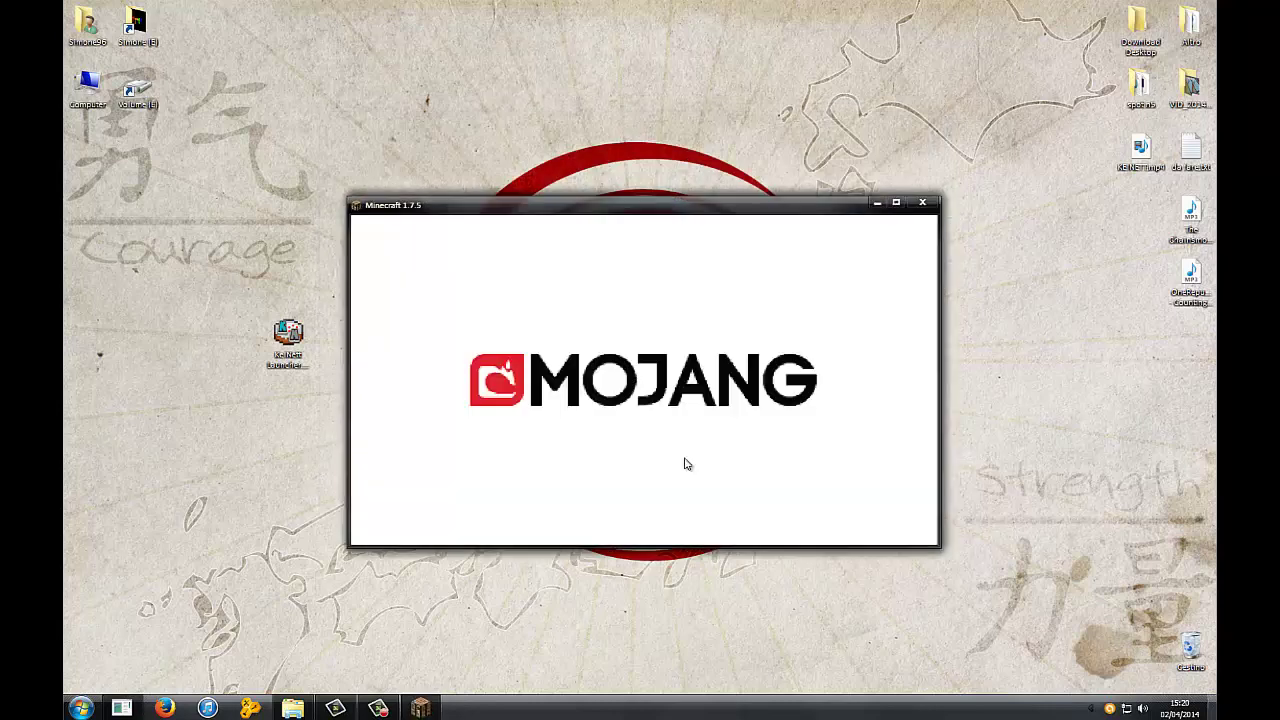
drag(663, 206, 657, 2)
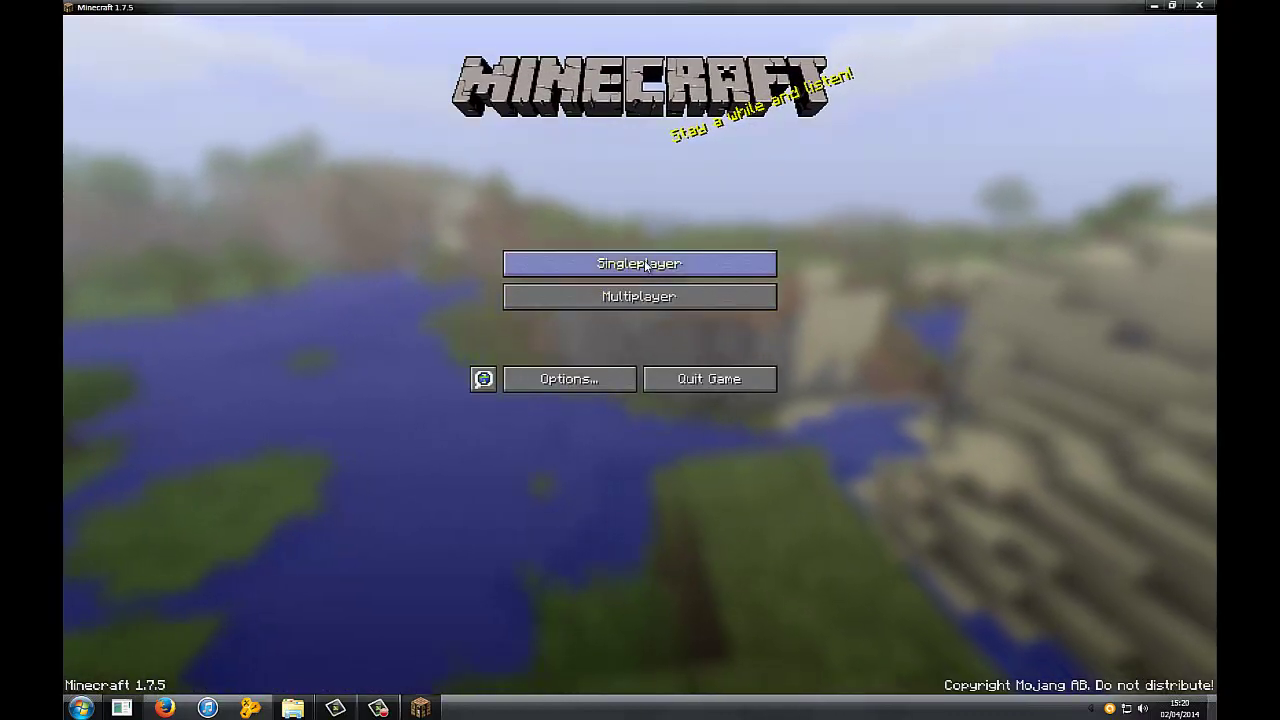
Step: Create a new singleplayer world named "test" in Creative game mode
click(572, 263)
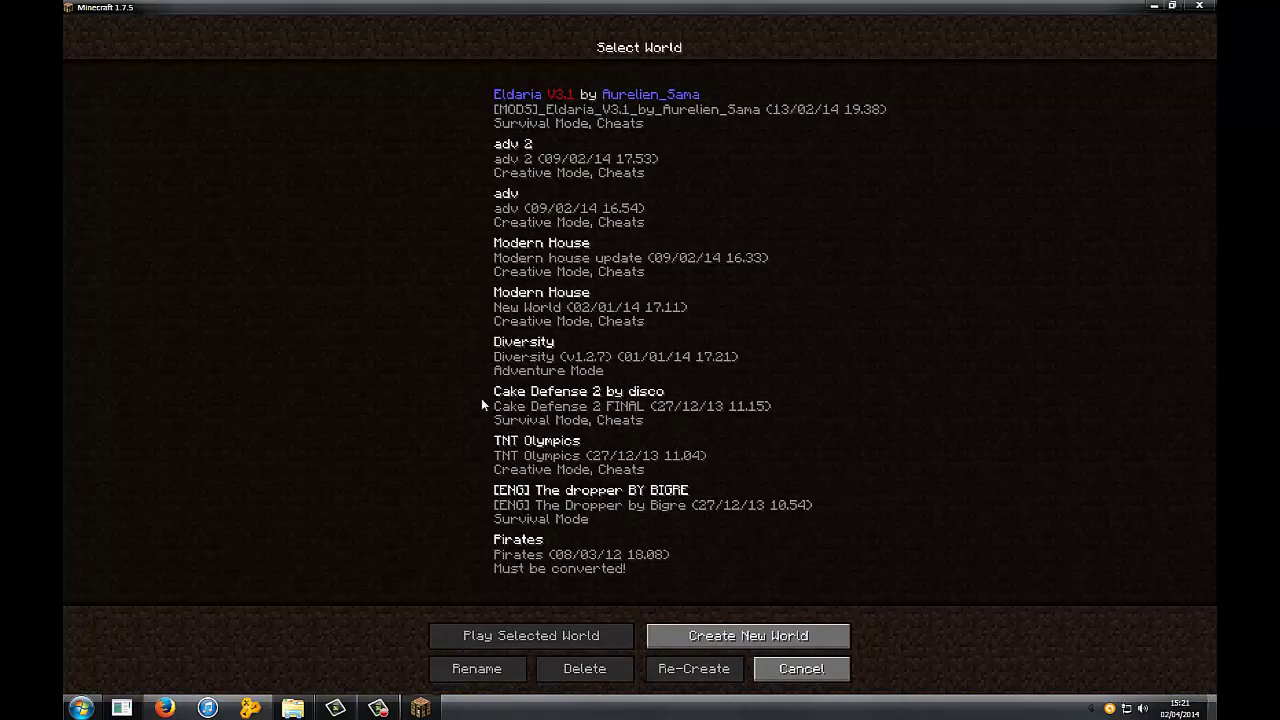
click(686, 636)
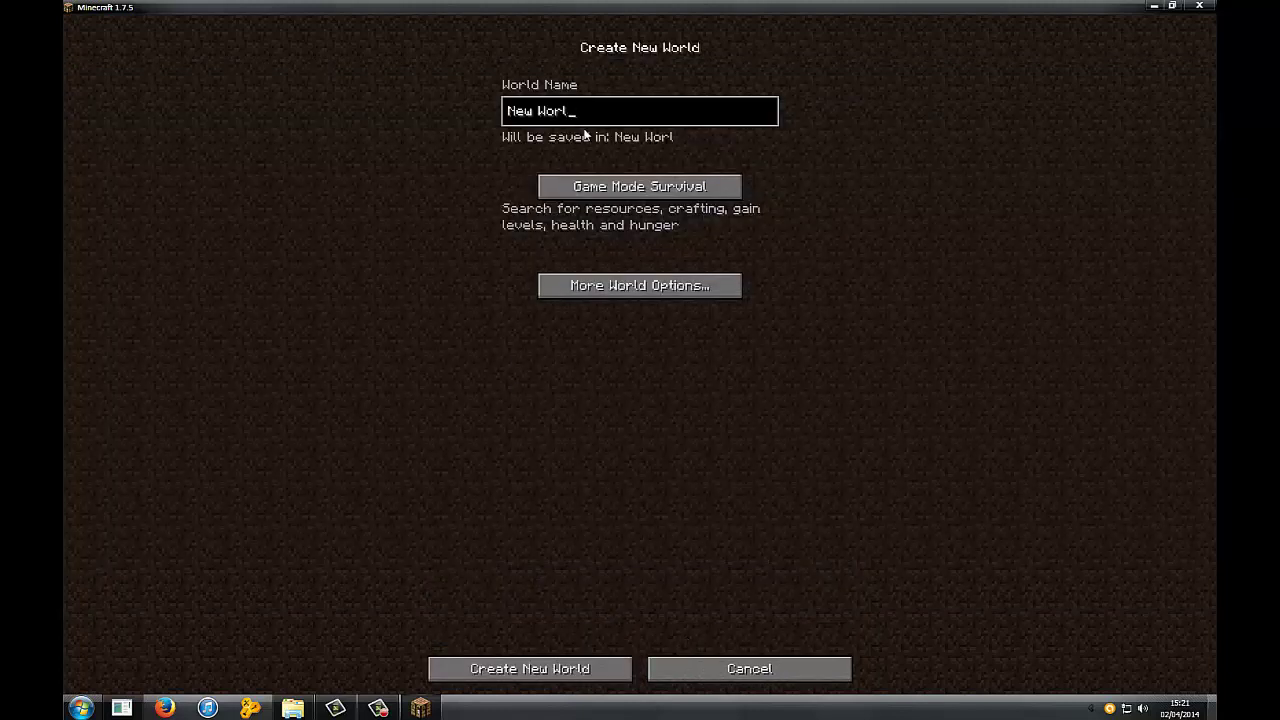
key(BackSpace)
key(BackSpace)
key(BackSpace)
key(BackSpace)
key(BackSpace)
key(BackSpace)
key(BackSpace)
key(BackSpace)
text(test)
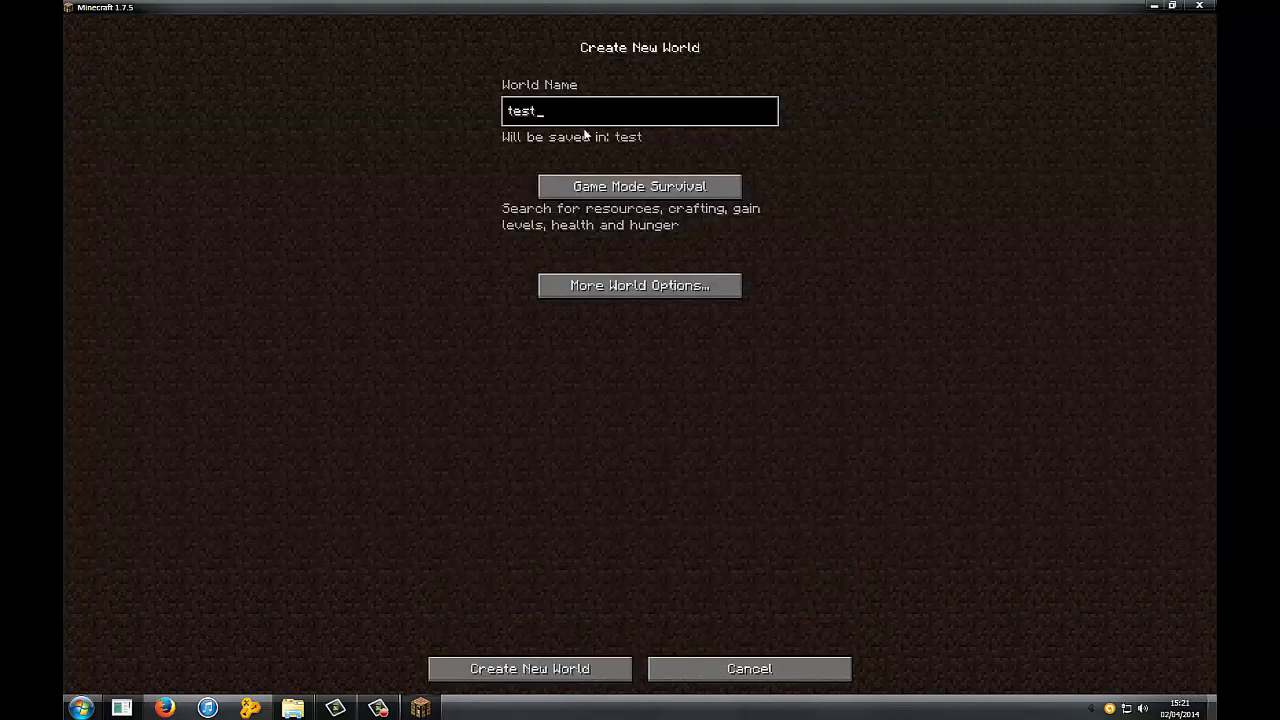
click(640, 186)
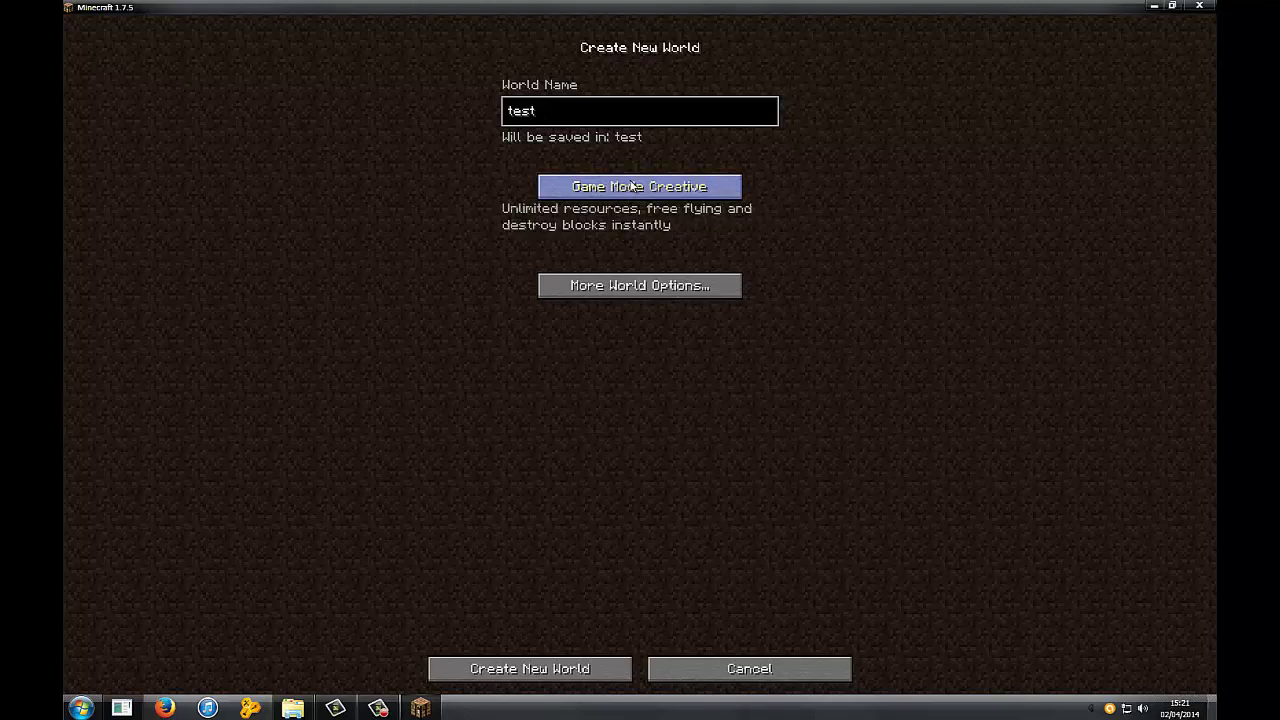
click(571, 670)
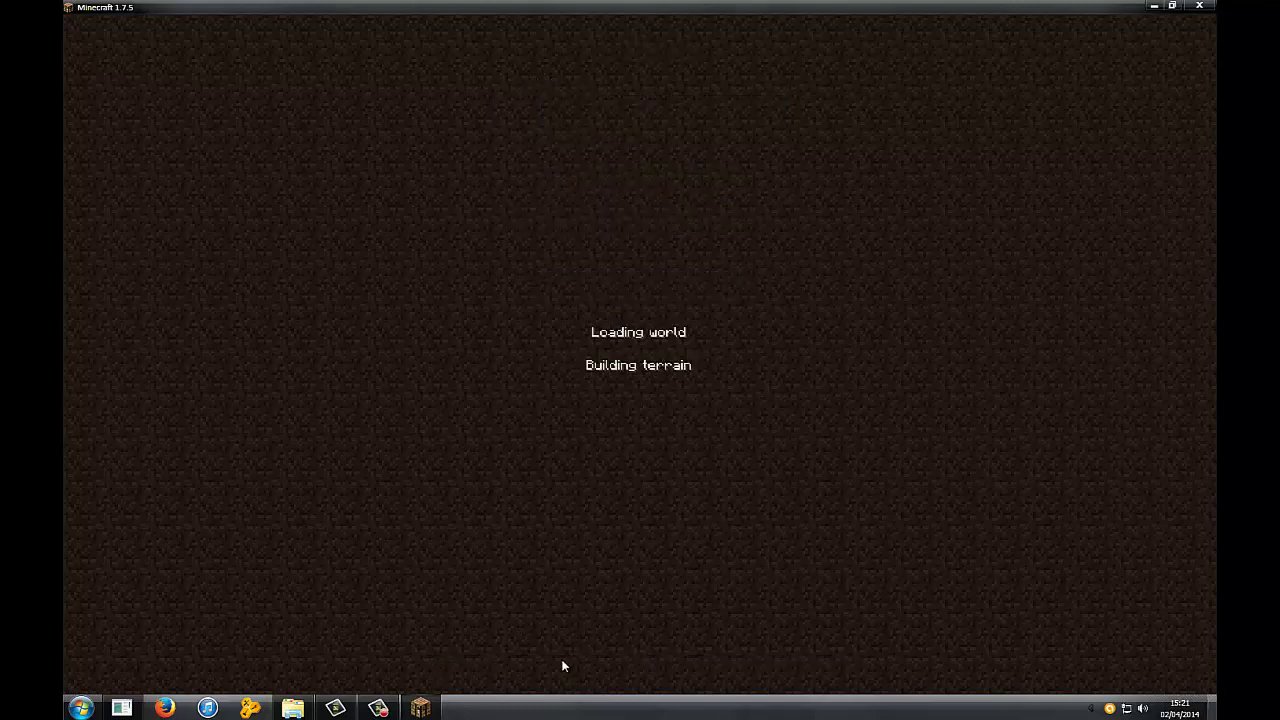